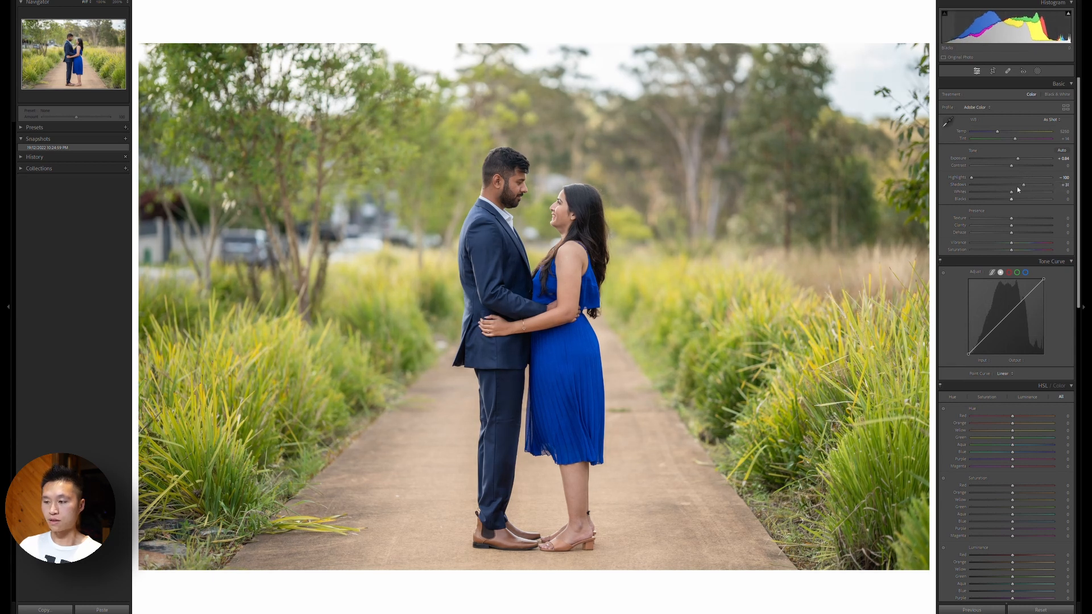
Set the whites to +51 and the blacks to -39 on the photo of the couple embracing on the path.
mouse_move(1018, 191)
left_mouse_down()
mouse_move(1032, 188)
mouse_move(1000, 196)
left_mouse_up()
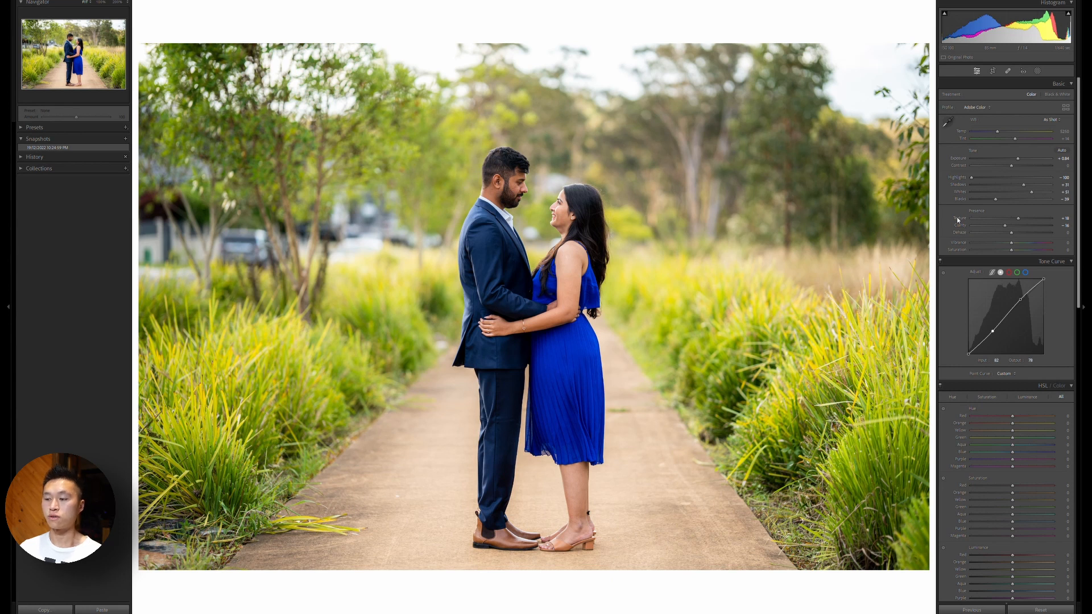
Go to the next photo, showing the couple walking hand in hand, and set its exposure to +0.48.
key("Right")
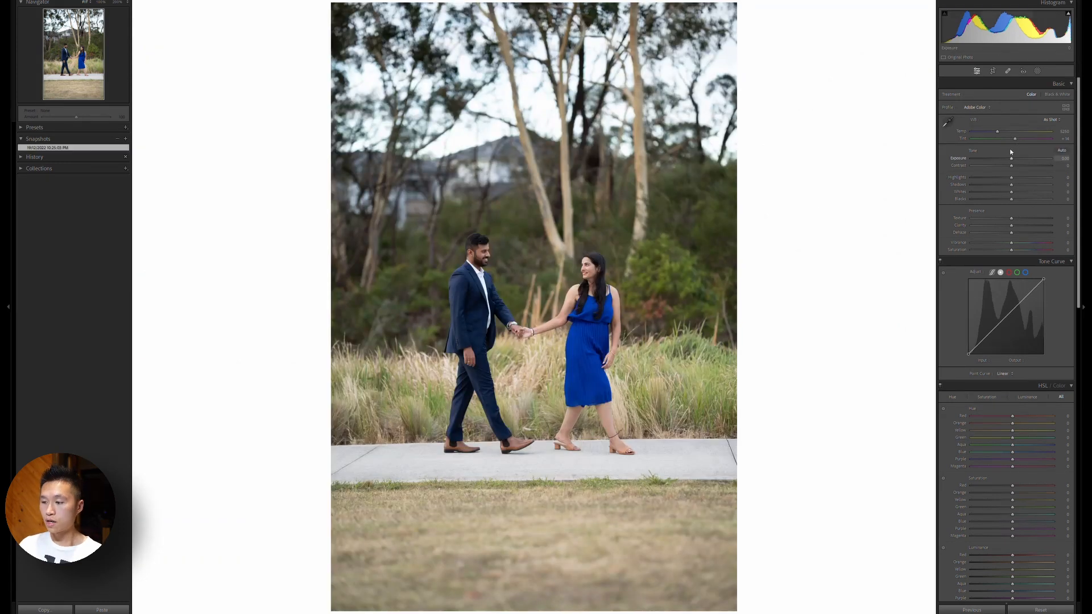
left_click_drag(1016, 153, 1015, 154)
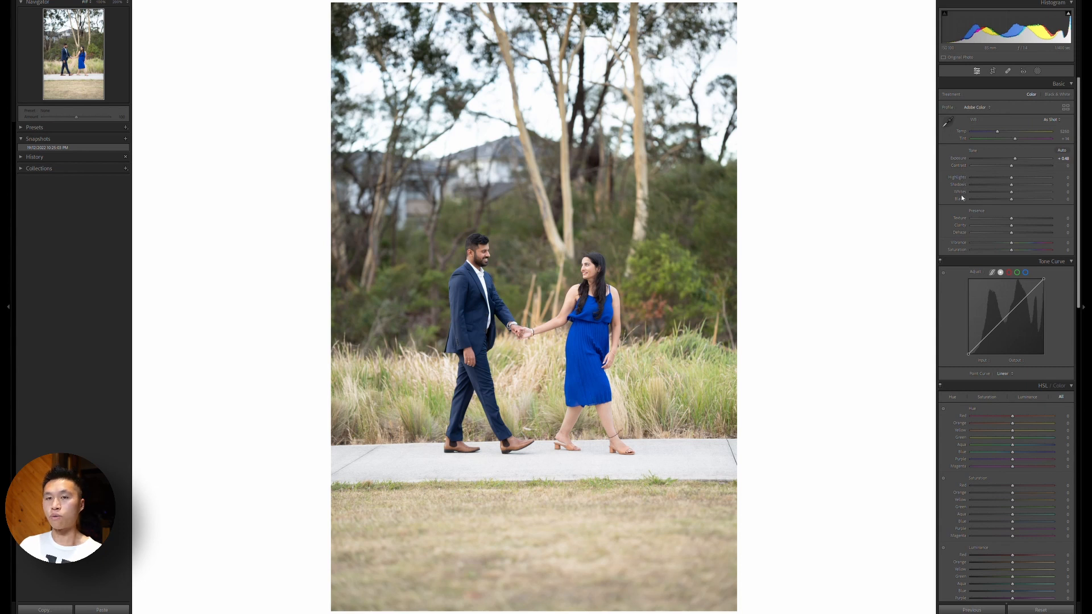
Try a contrast of +49 on the walking couple photo and reset the contrast.
left_click(1032, 162)
left_click_drag(1031, 161, 1031, 159)
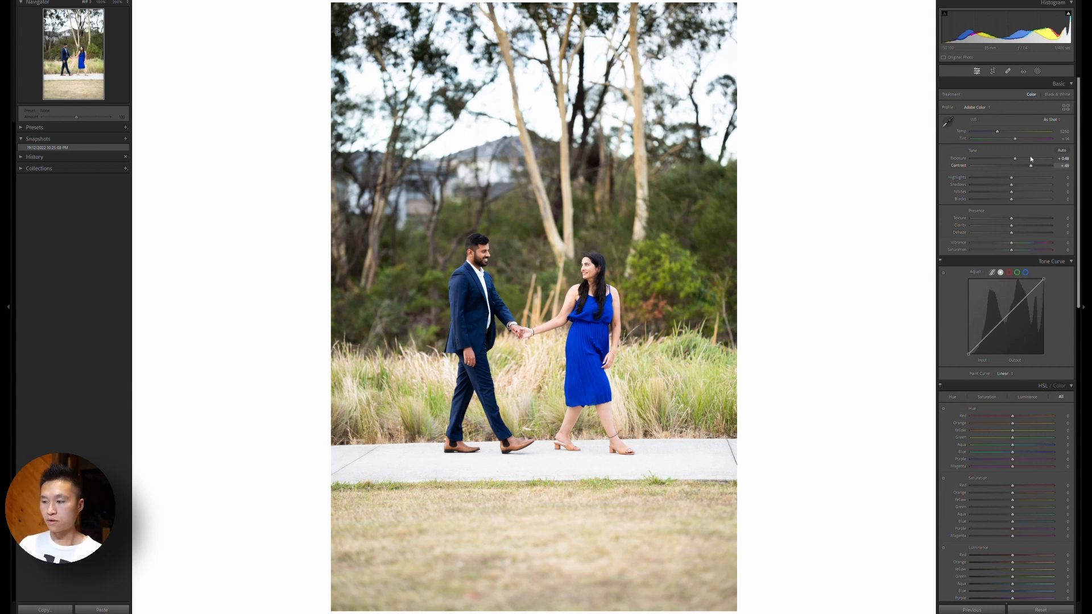
double_click(1030, 162)
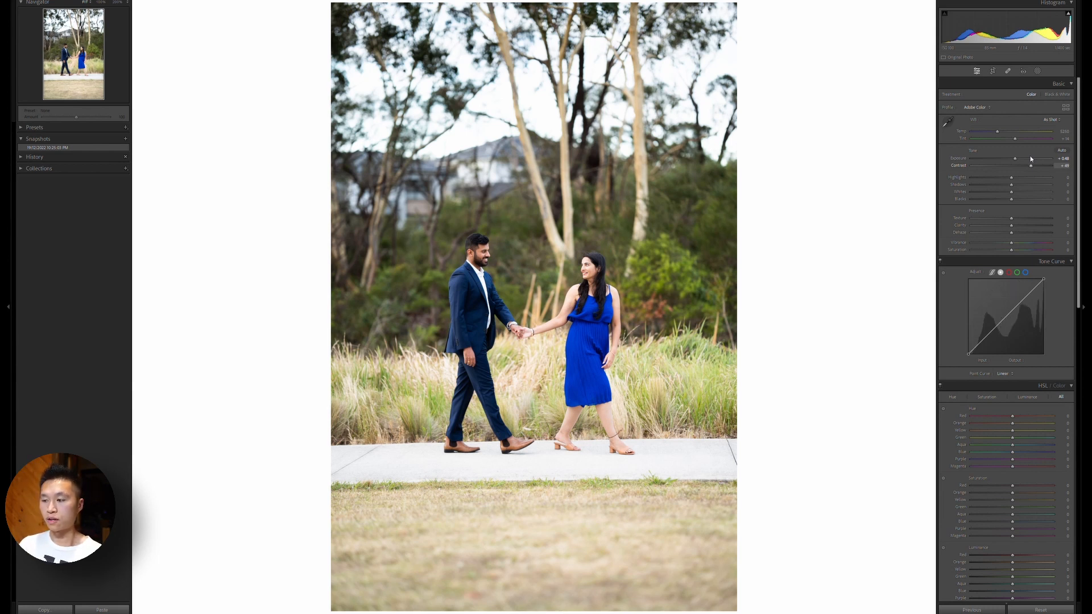
Set highlights to -97, shadows to +39, whites to +29 and blacks to -69, and save this edit as a snapshot.
mouse_move(981, 171)
left_mouse_down()
mouse_move(970, 166)
mouse_move(1042, 175)
mouse_move(985, 190)
left_mouse_up()
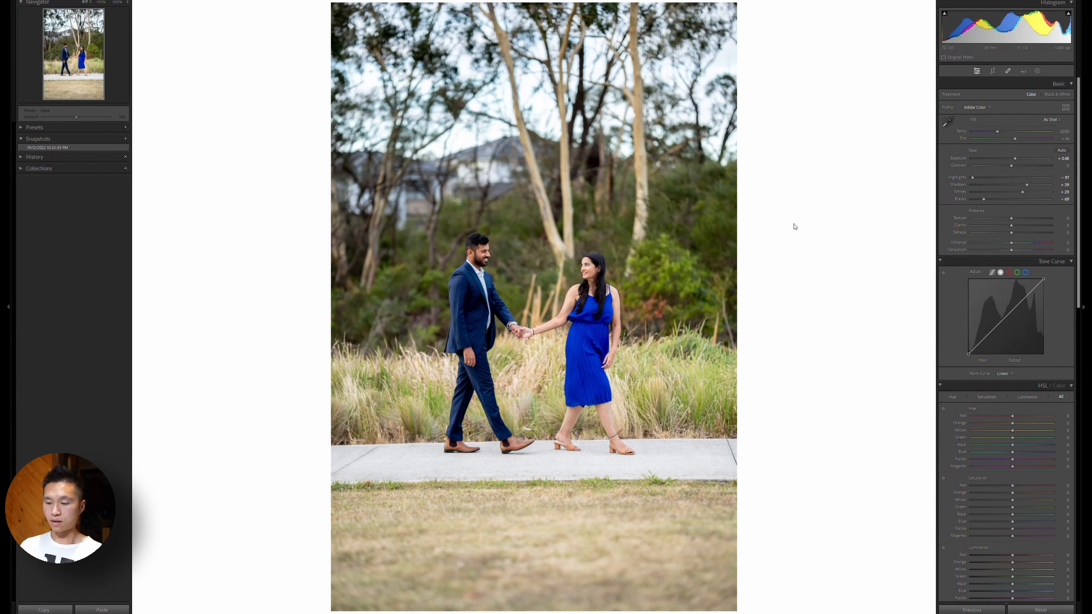
key("Right")
key("Right")
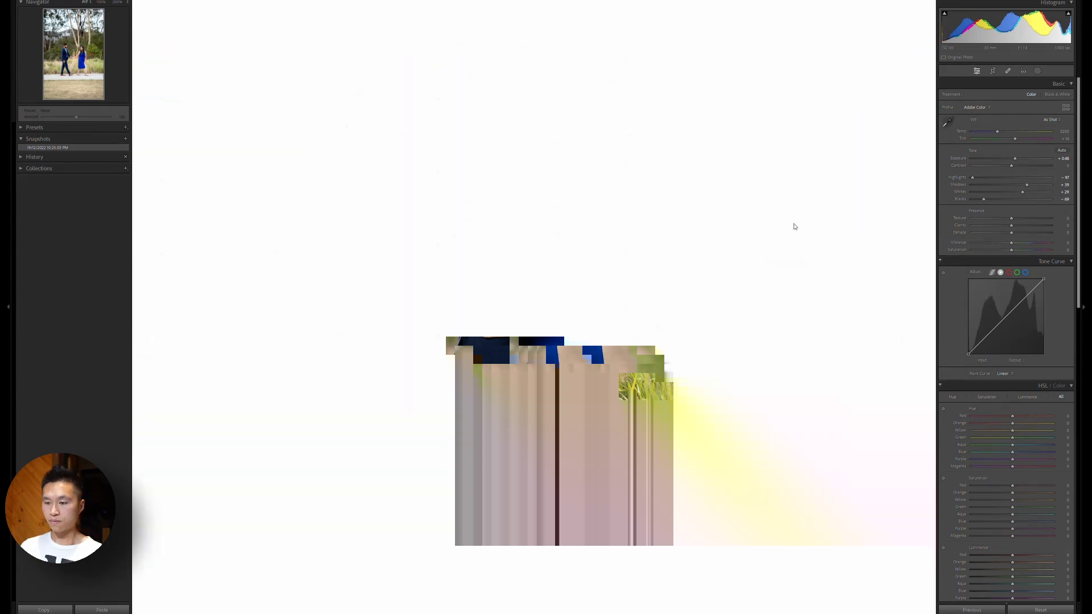
key("Right")
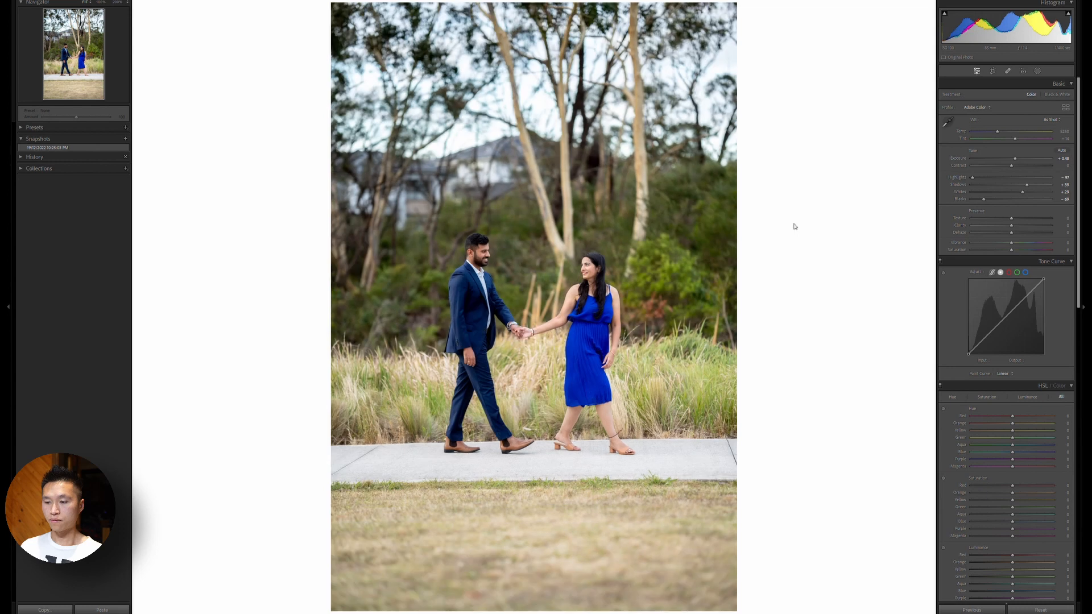
key("Right")
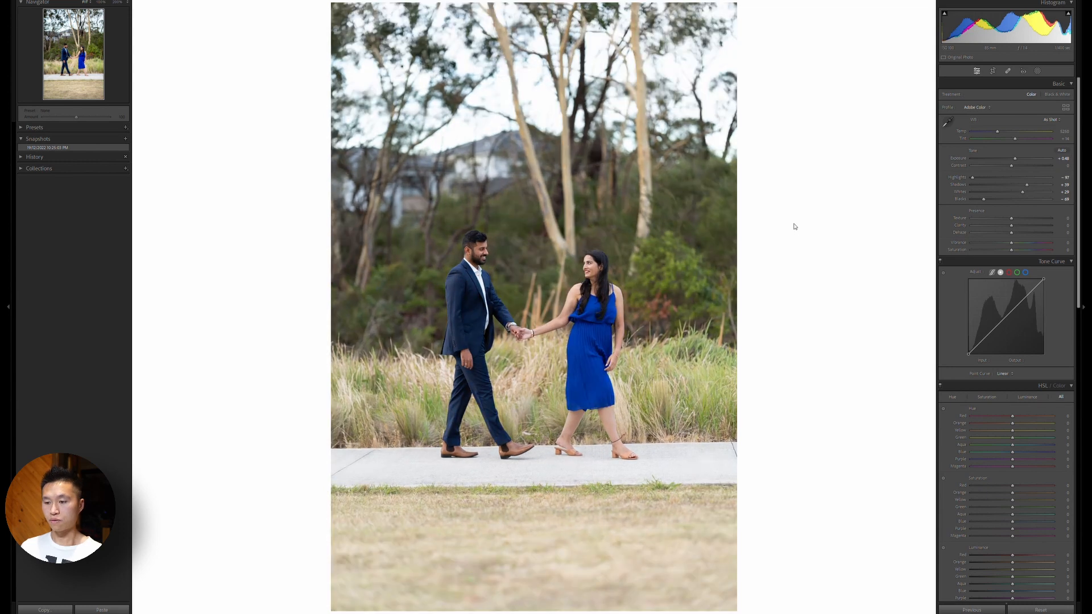
key("Right")
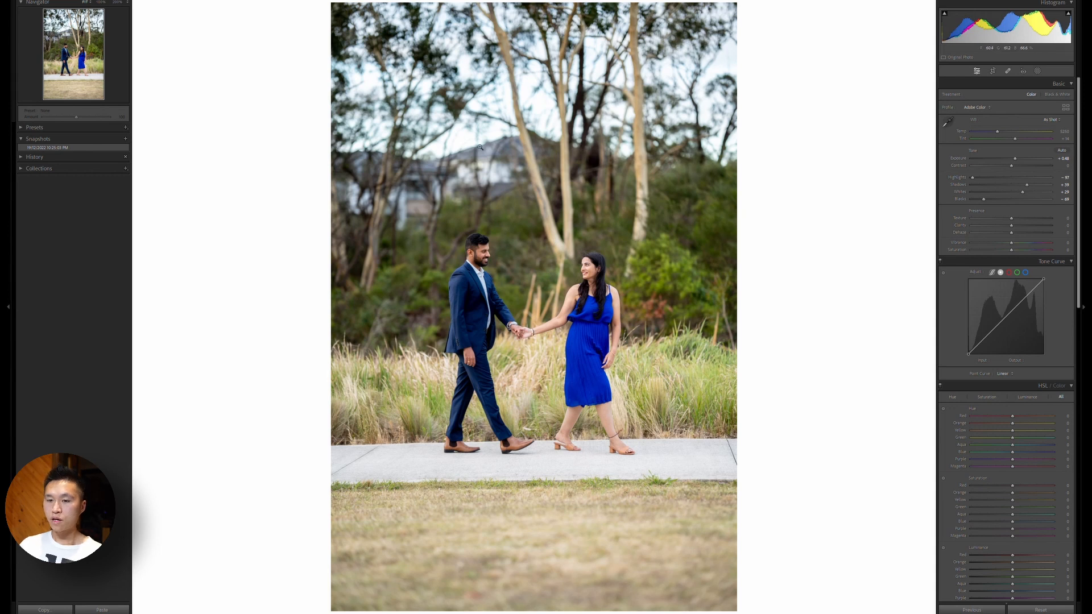
left_click(125, 138)
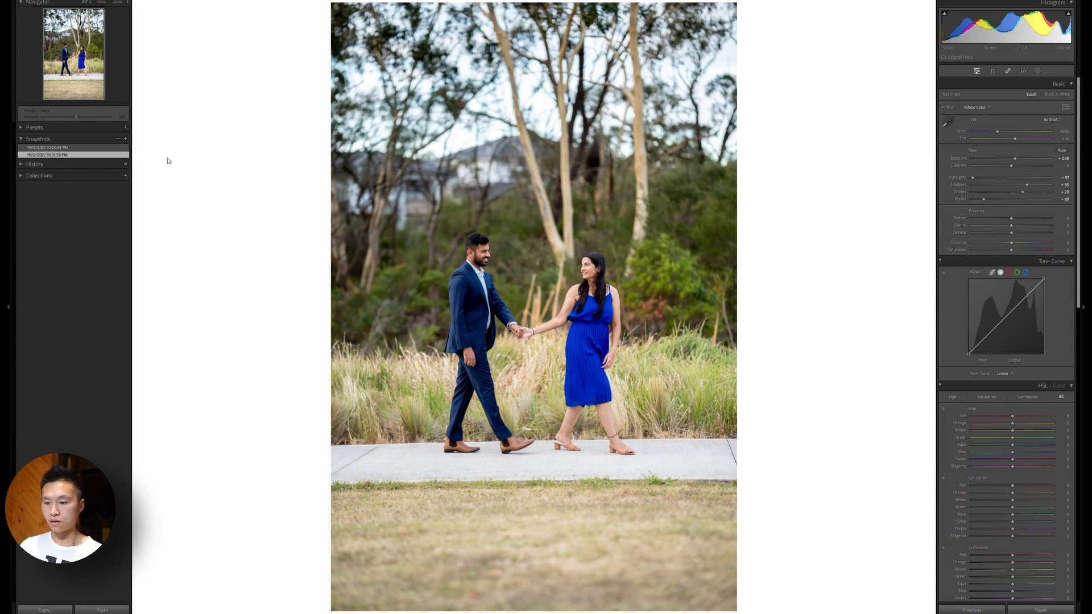
Reset the highlights, shadows, whites and blacks of the walking couple photo to zero.
double_click(957, 178)
double_click(959, 185)
double_click(961, 192)
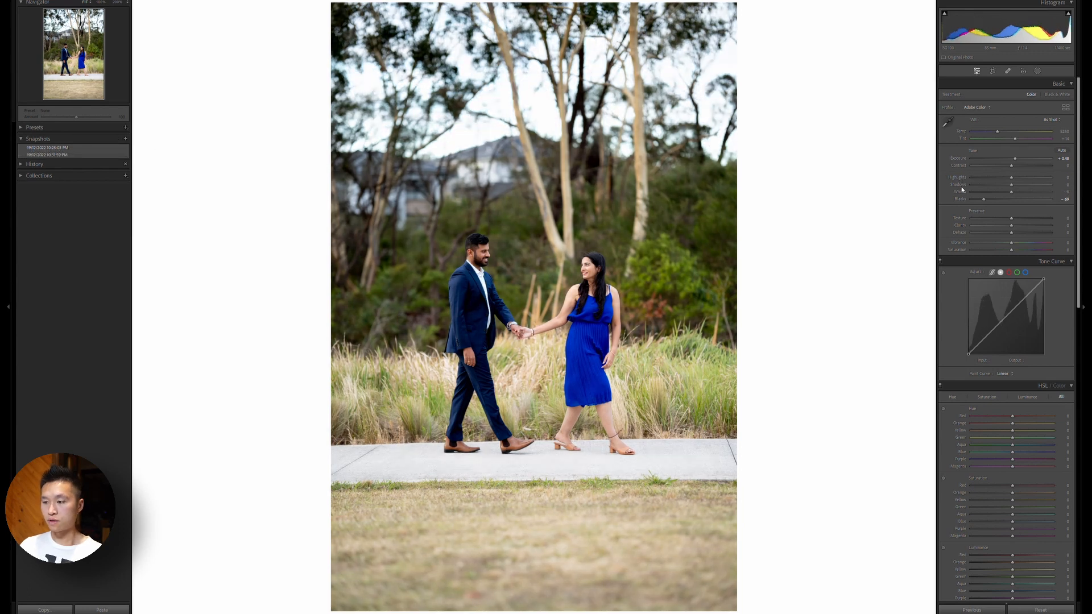
double_click(960, 199)
Raise the contrast to +51 and save this contrast-only version as another snapshot.
left_click_drag(1012, 166, 1031, 155)
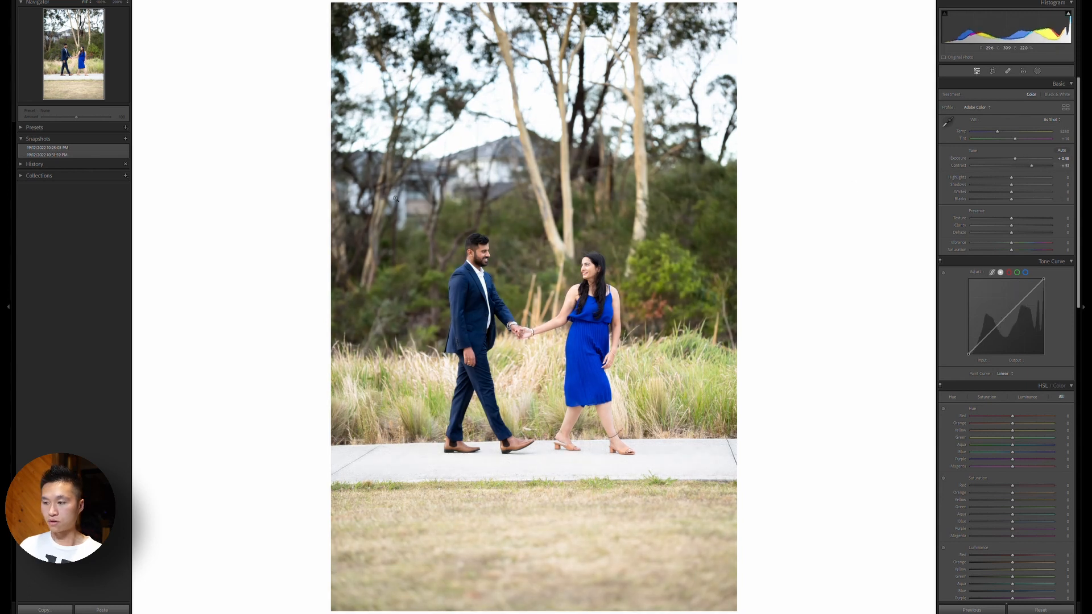
left_click(126, 139)
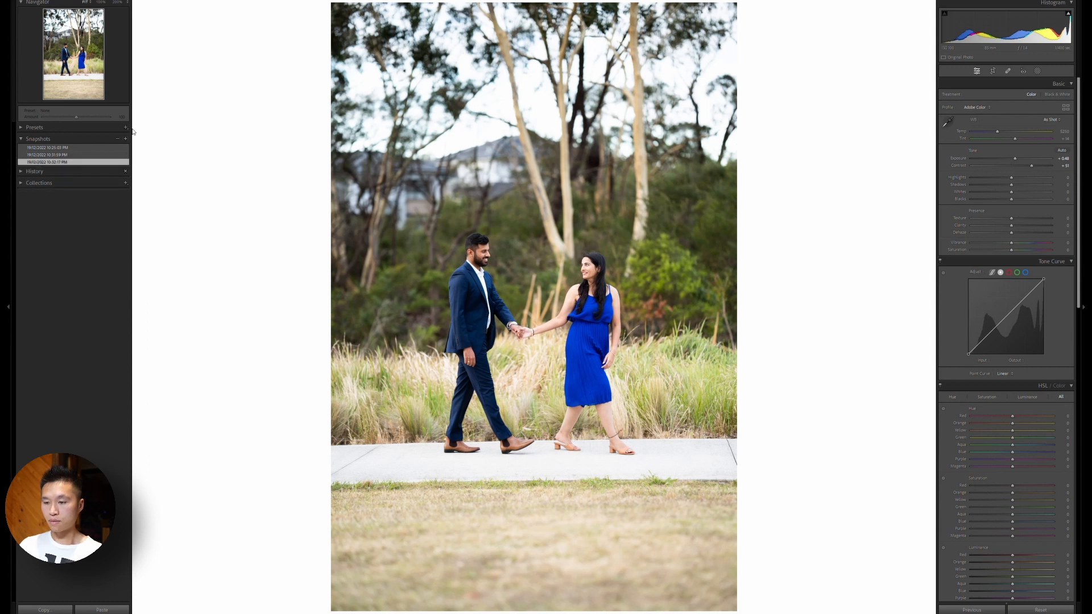
Compare the two edited snapshots and restore the one with the individual highlights, shadows, whites and blacks adjustments.
left_click(114, 152)
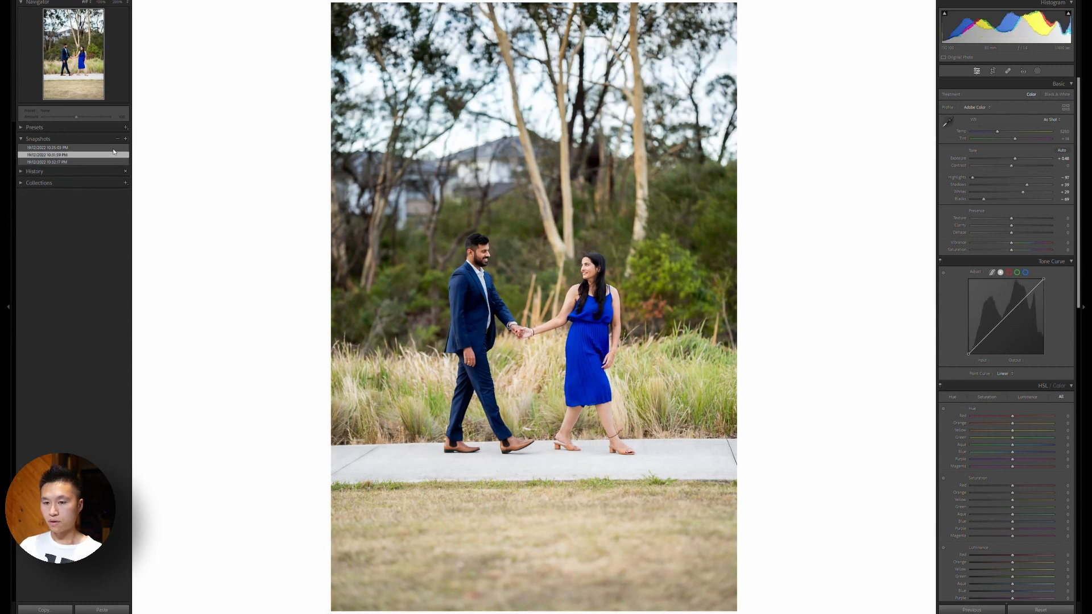
left_click(113, 148)
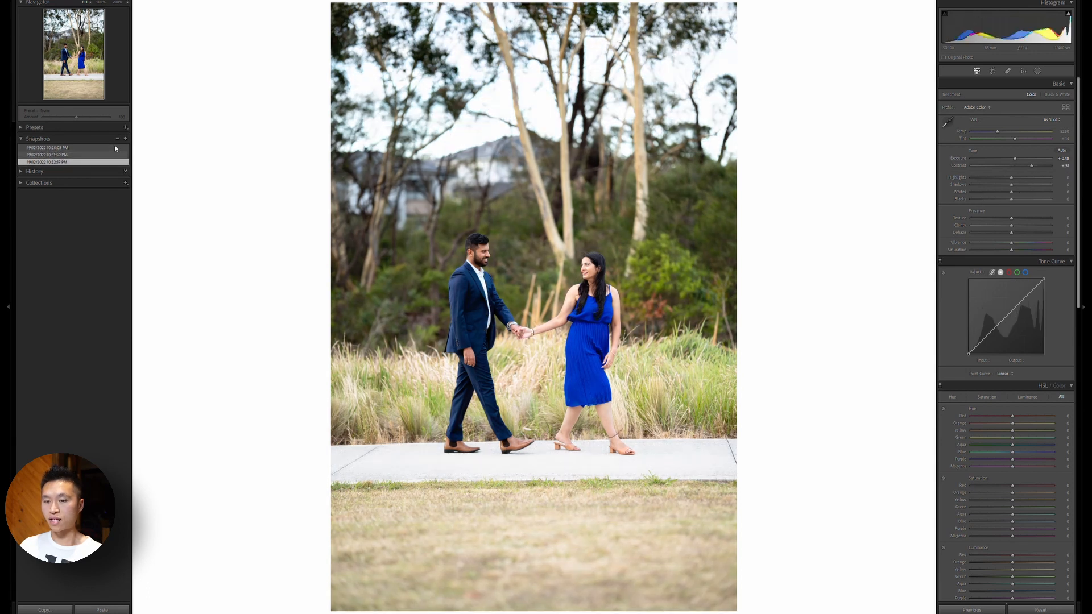
key("Up")
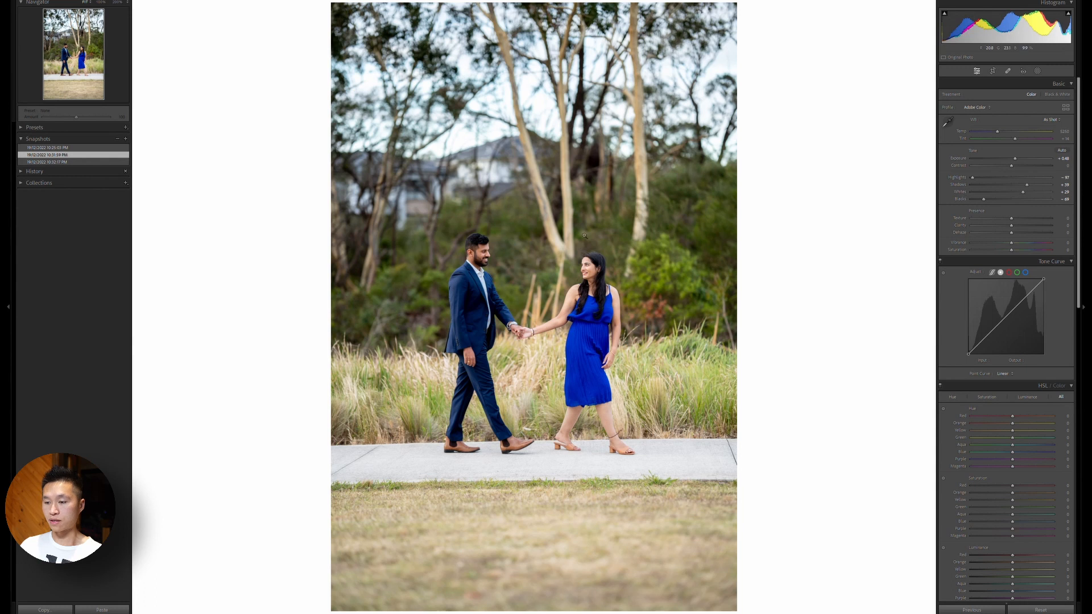
Set the walking couple photo's exposure to +0.60 and compare the edit with the original.
left_click(1067, 153)
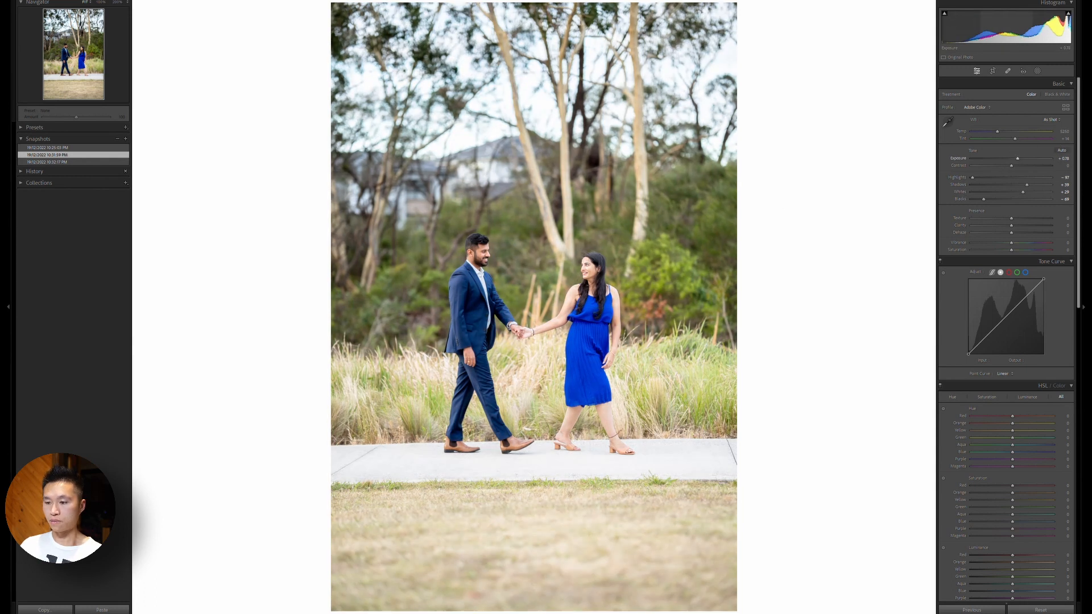
double_click(959, 158)
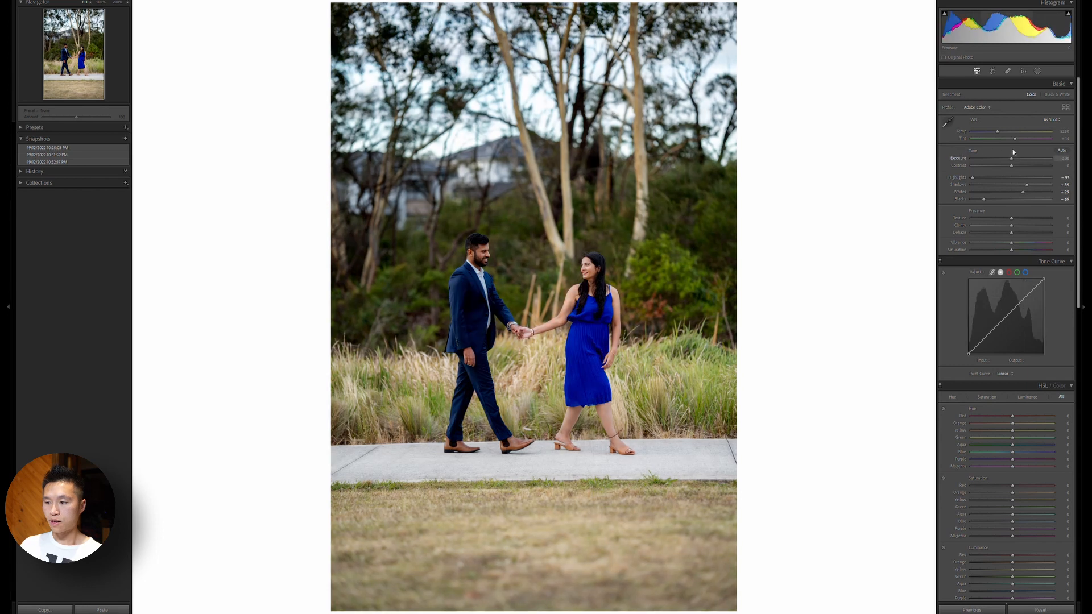
left_click_drag(1013, 152, 1014, 153)
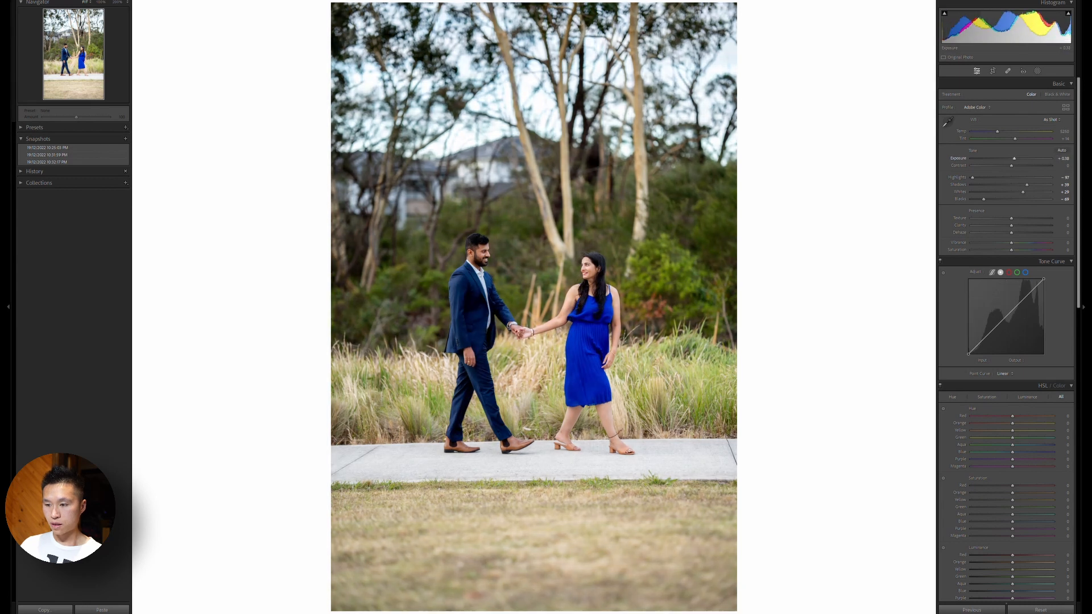
left_click(1066, 157)
type("0.6")
key("Return")
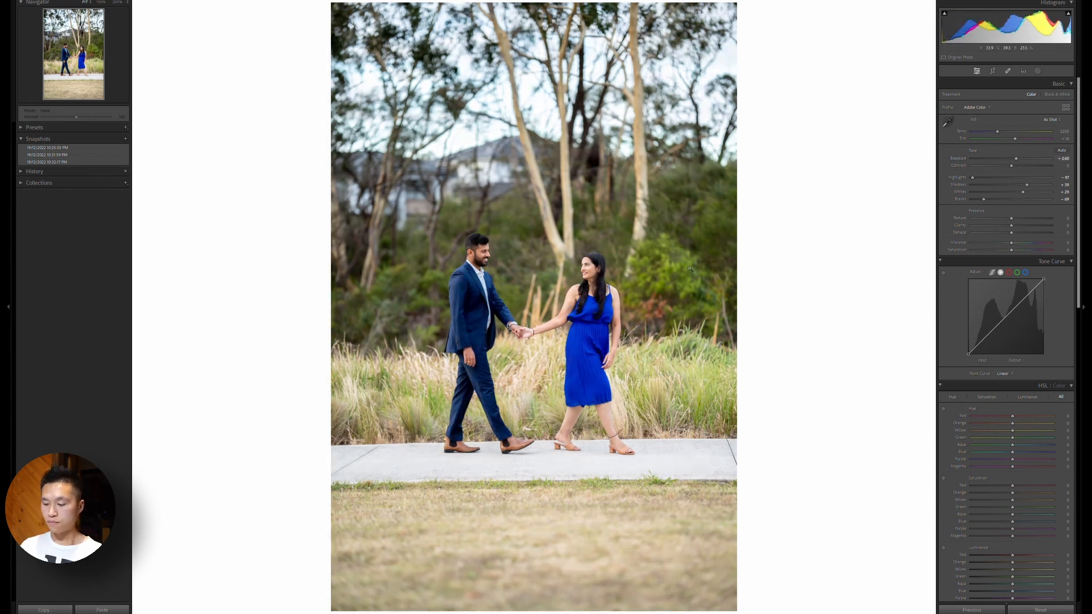
key("backslash")
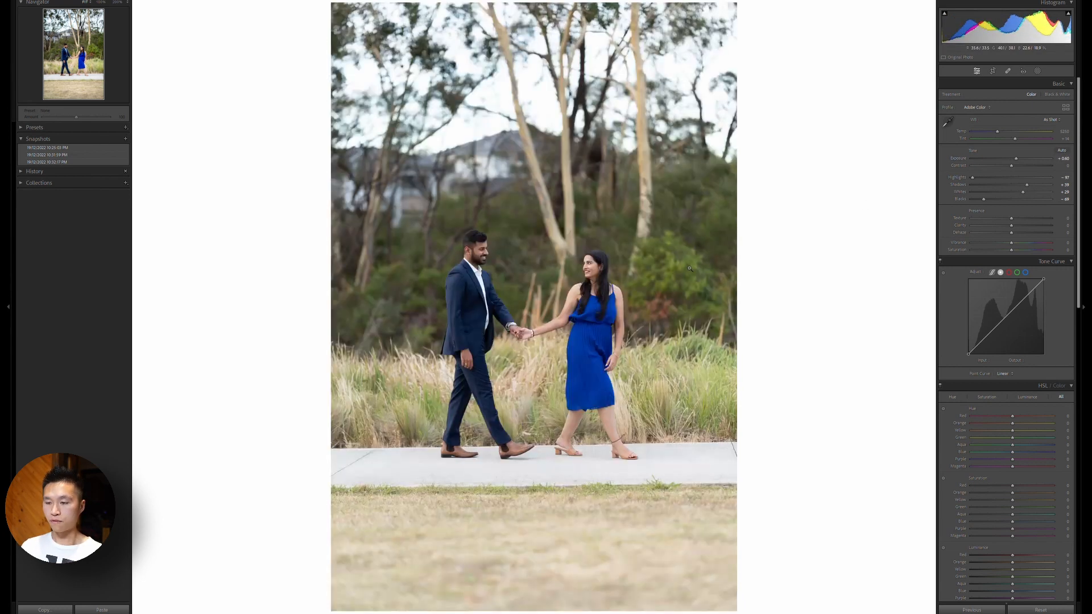
key("backslash")
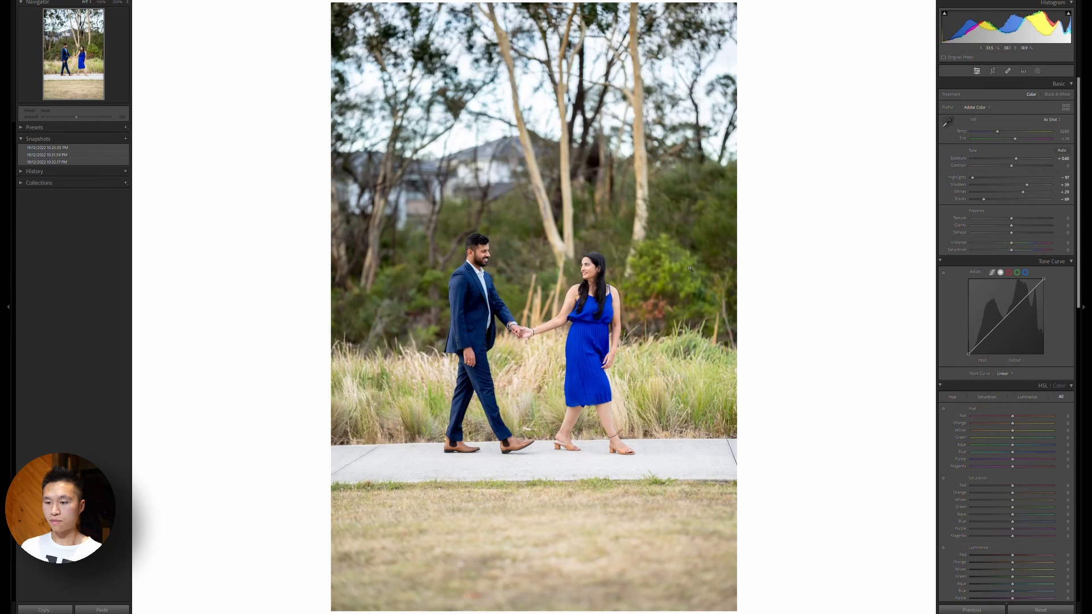
key("backslash")
key("backslash")
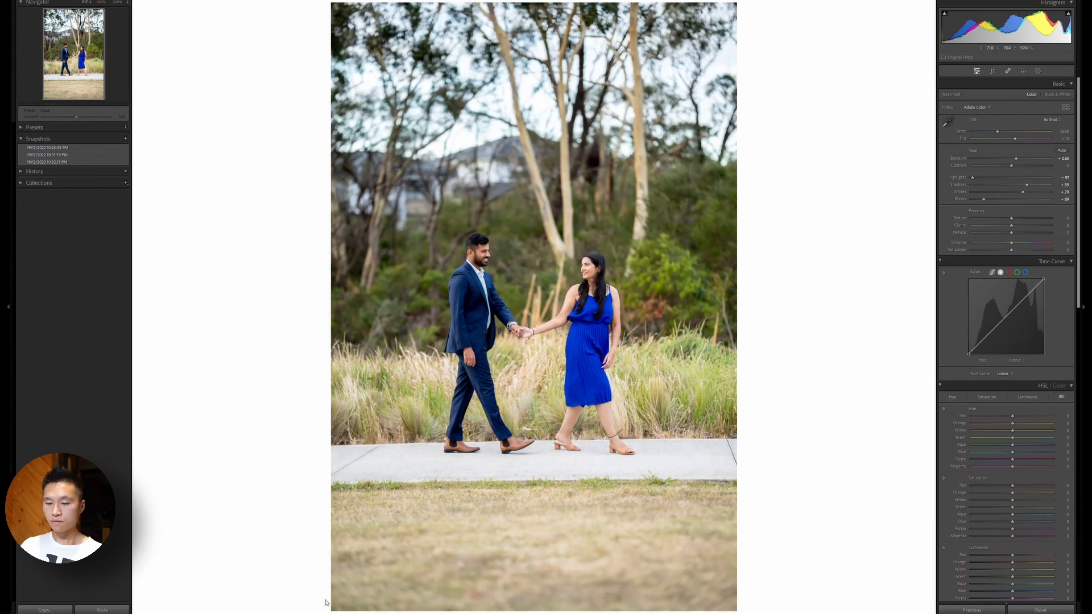
Go to the next photo, with the woman standing on the stone ledge, and set its exposure to +0.92.
key("Right")
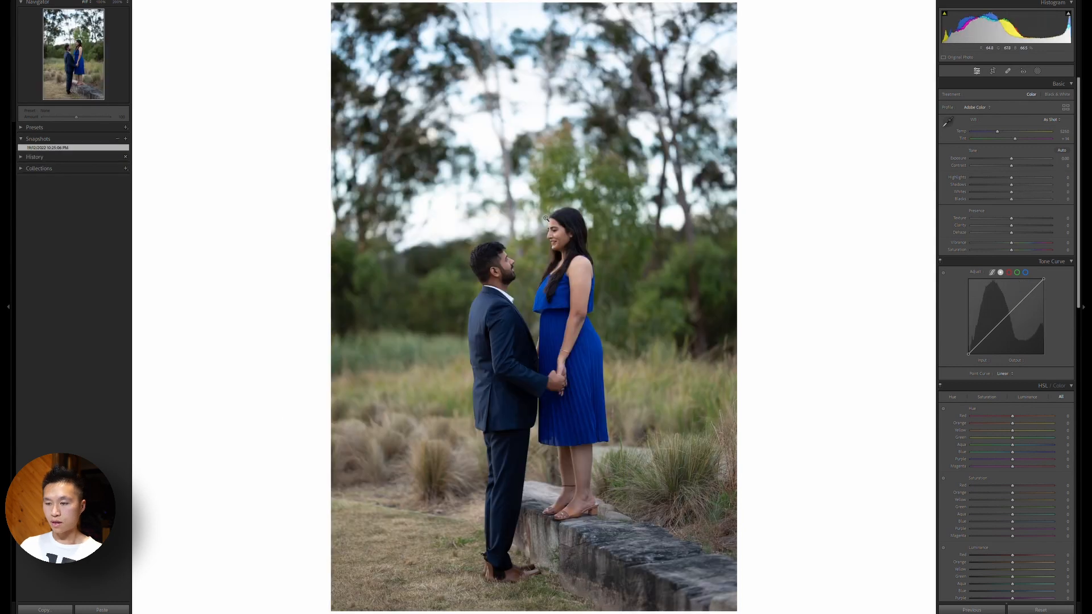
left_click(1020, 151)
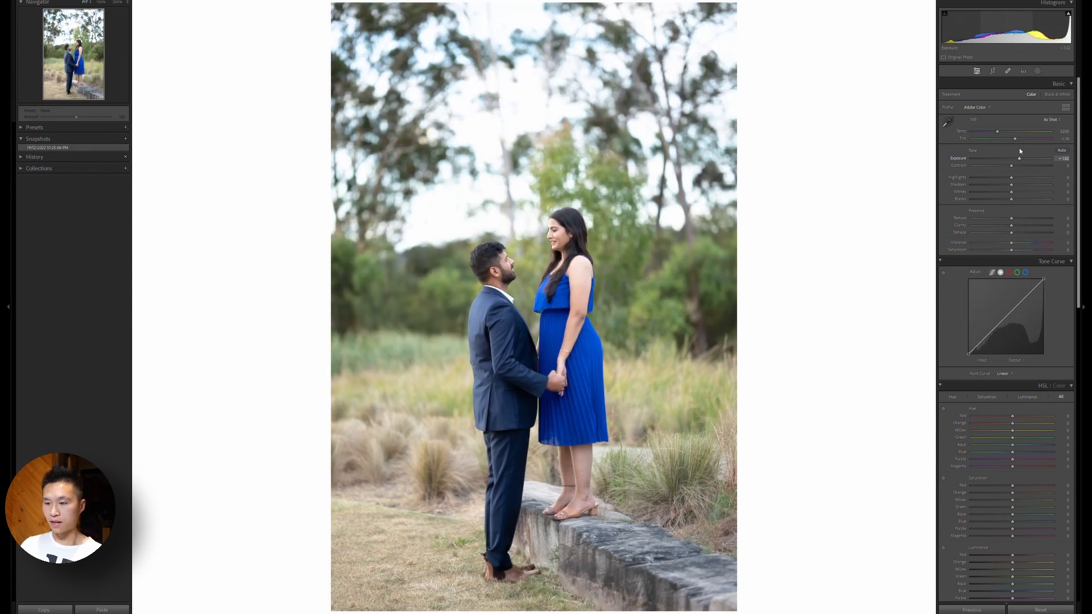
left_click_drag(1065, 157, 1064, 157)
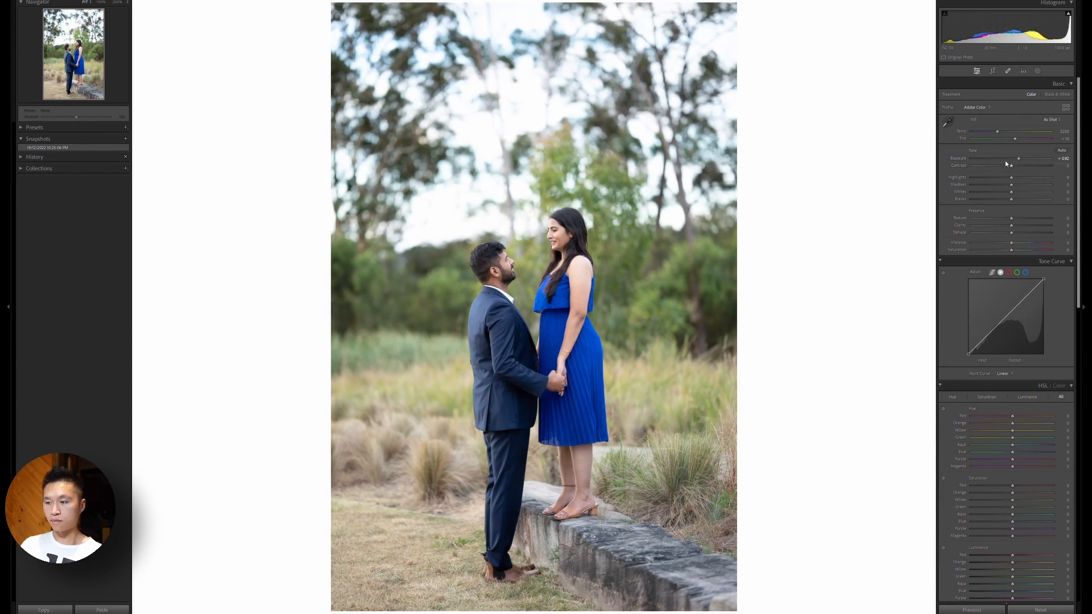
Lower the highlights to -100 and inspect the sky detail up close with and without the reduction.
left_click_drag(1002, 169, 967, 165)
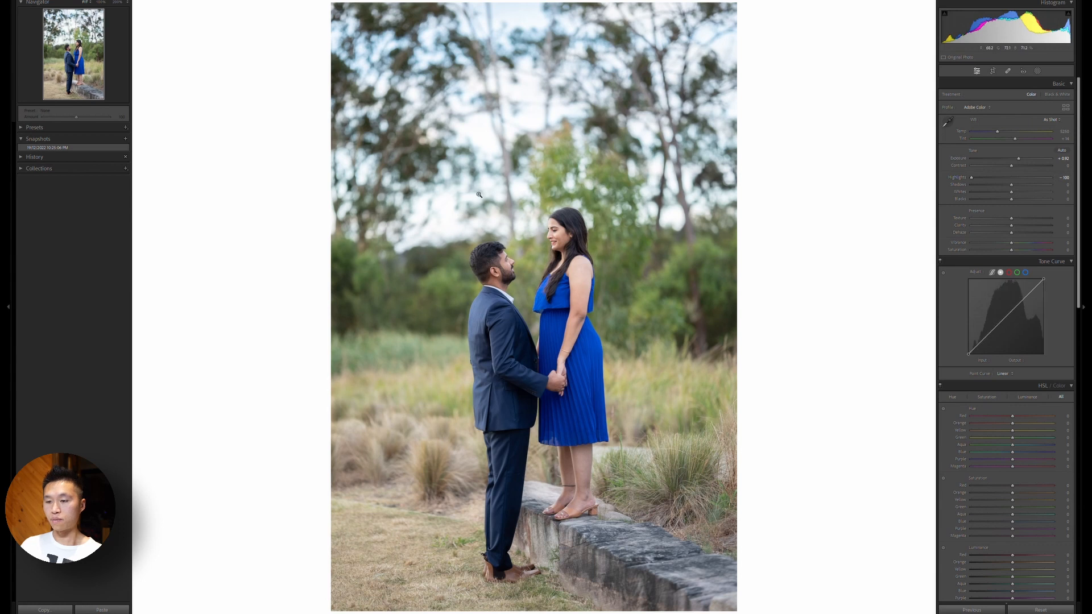
left_click_drag(483, 183, 516, 215)
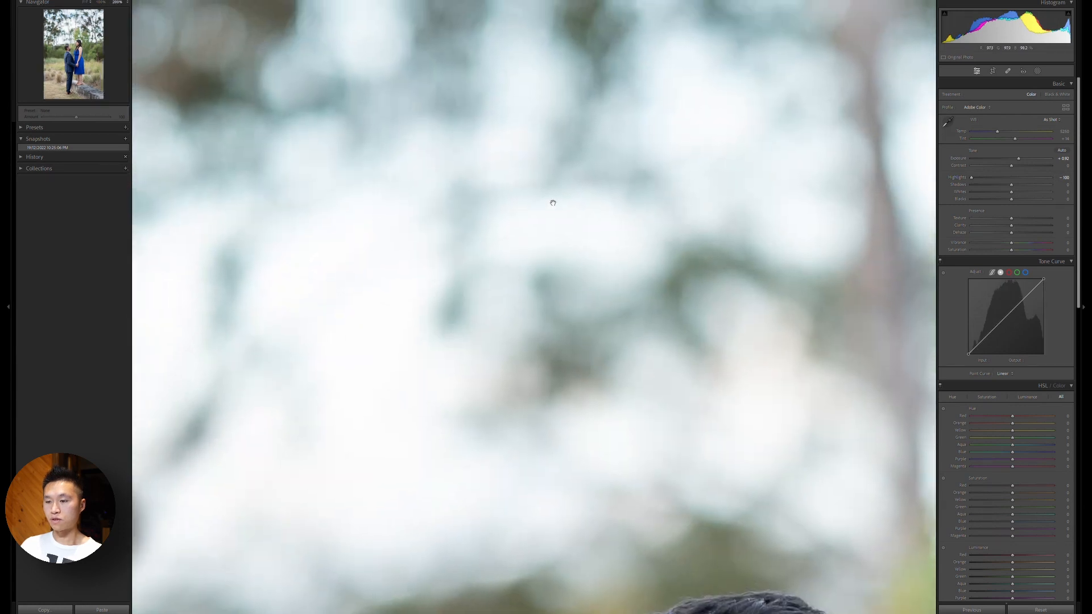
double_click(963, 169)
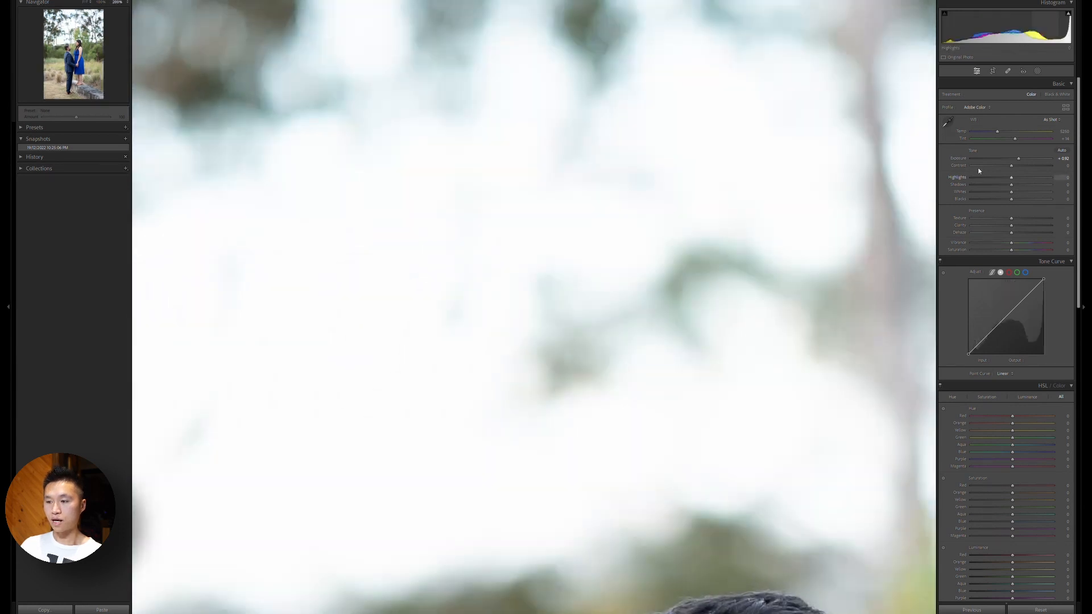
key("ctrl+z")
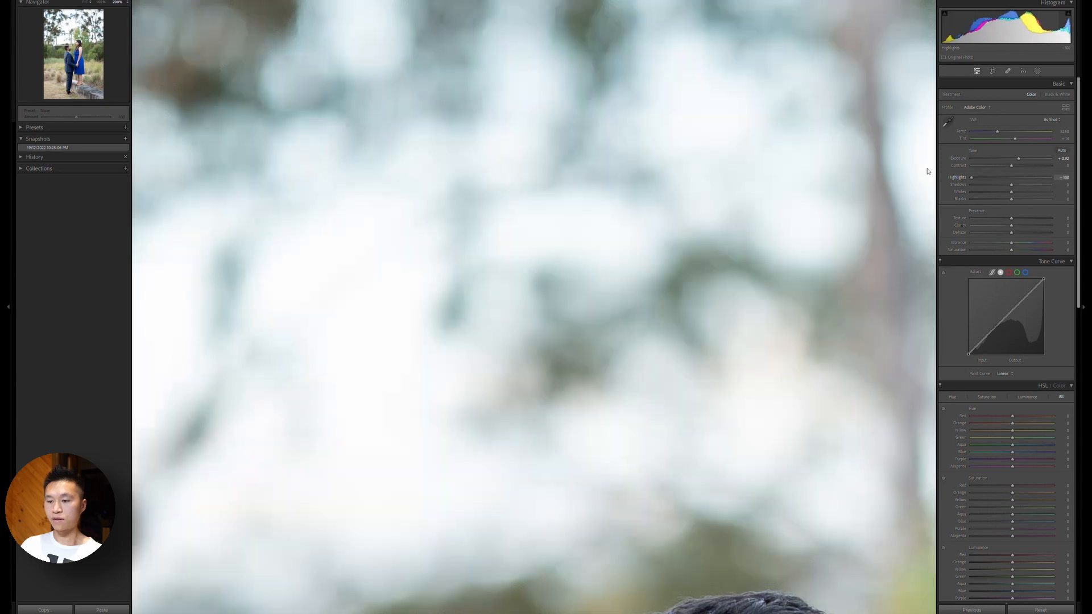
left_click(440, 262)
left_click(438, 261)
left_click(457, 256)
Set shadows to +67, blacks to -68 and whites to +52 on the stone ledge photo, and compare with the original.
left_click_drag(1030, 185, 1021, 175)
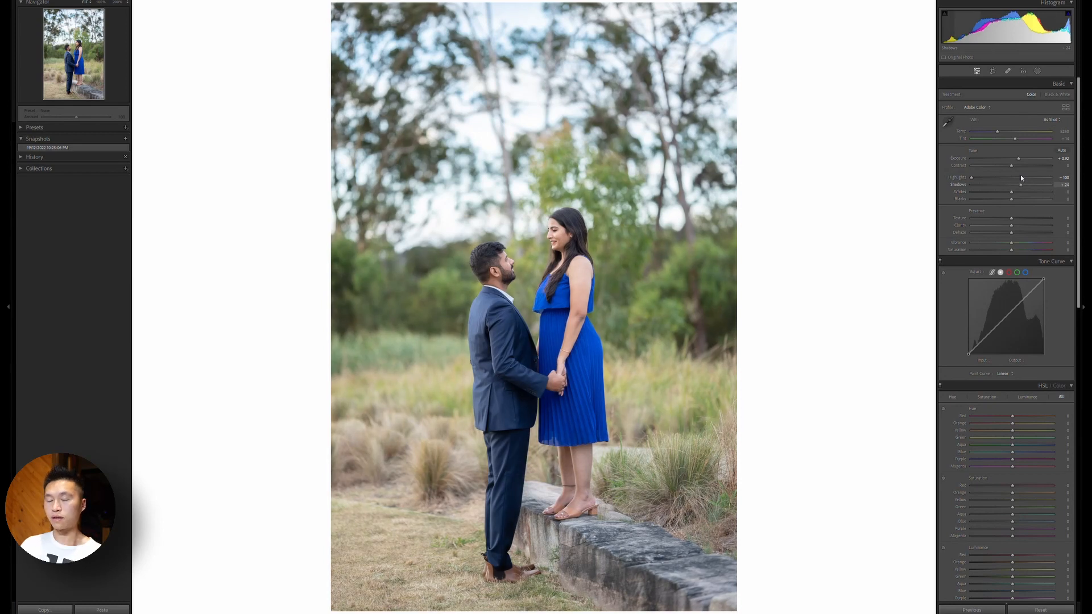
left_click_drag(1021, 177, 984, 187)
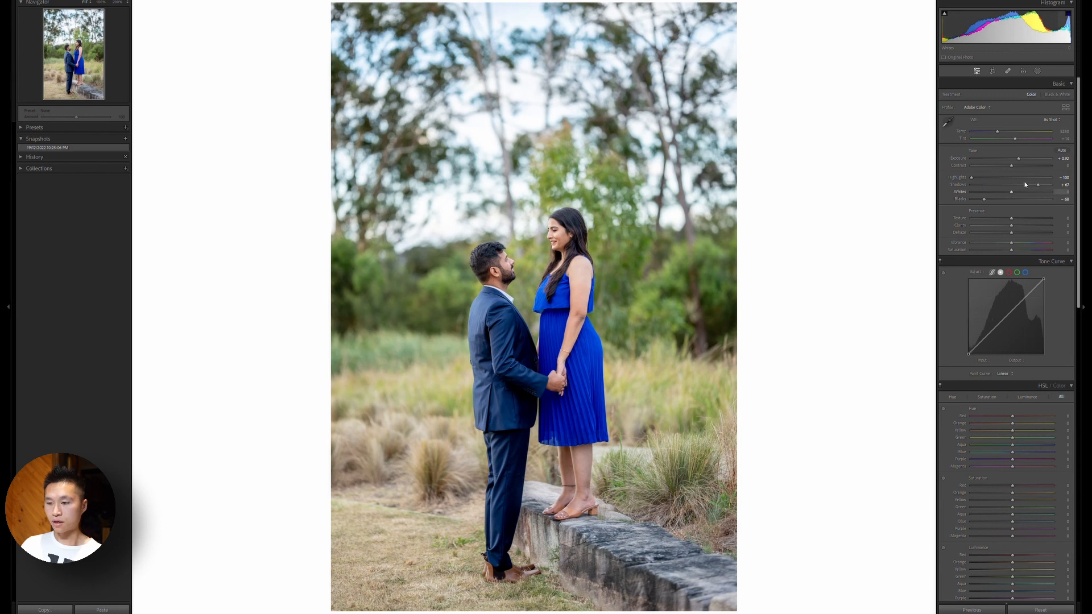
left_click_drag(1025, 185, 1032, 185)
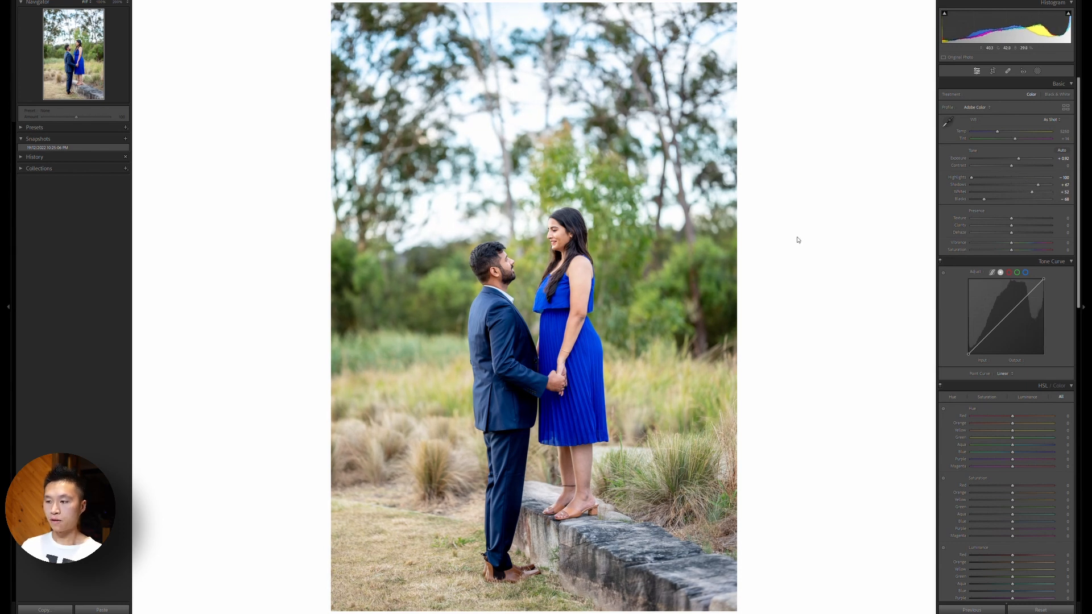
key("Right")
key("Left")
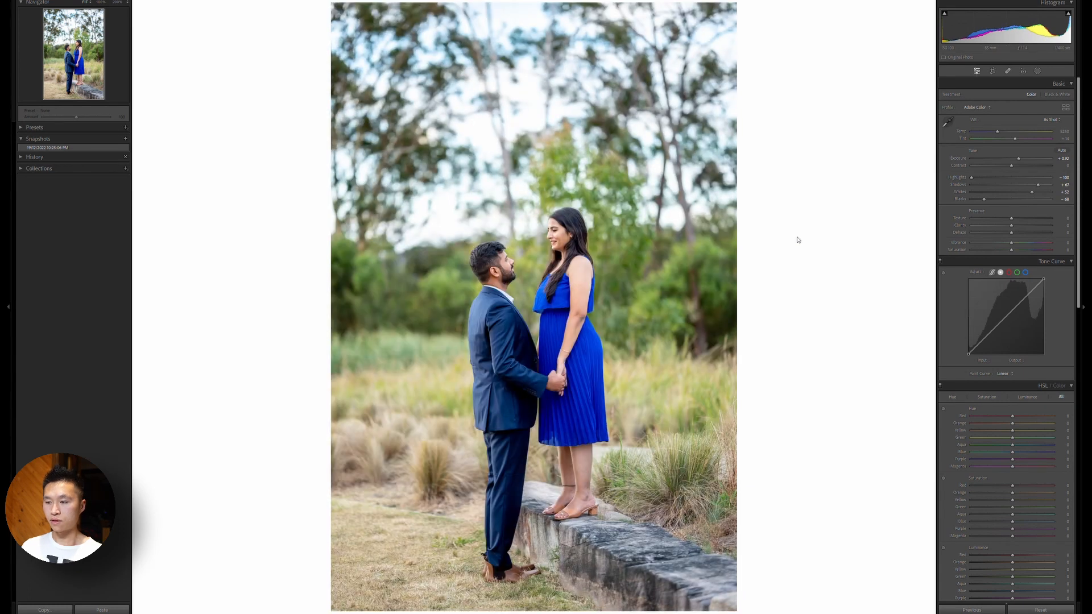
Compare the stone ledge photo's edit repeatedly with the unedited original.
key("Right")
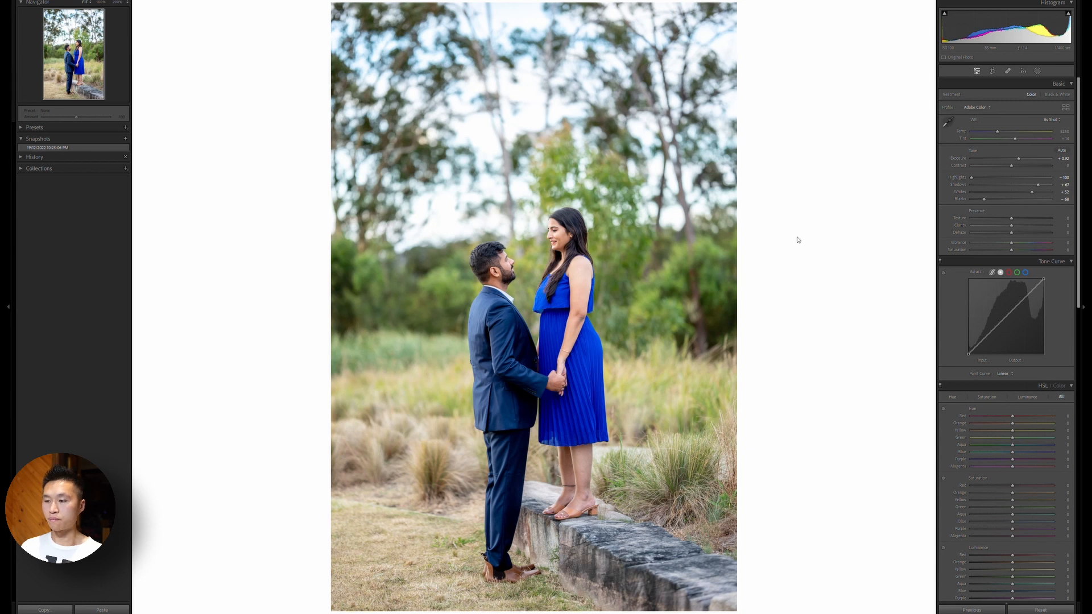
key("backslash")
key("backslash")
key("backslash")
key("backslash")
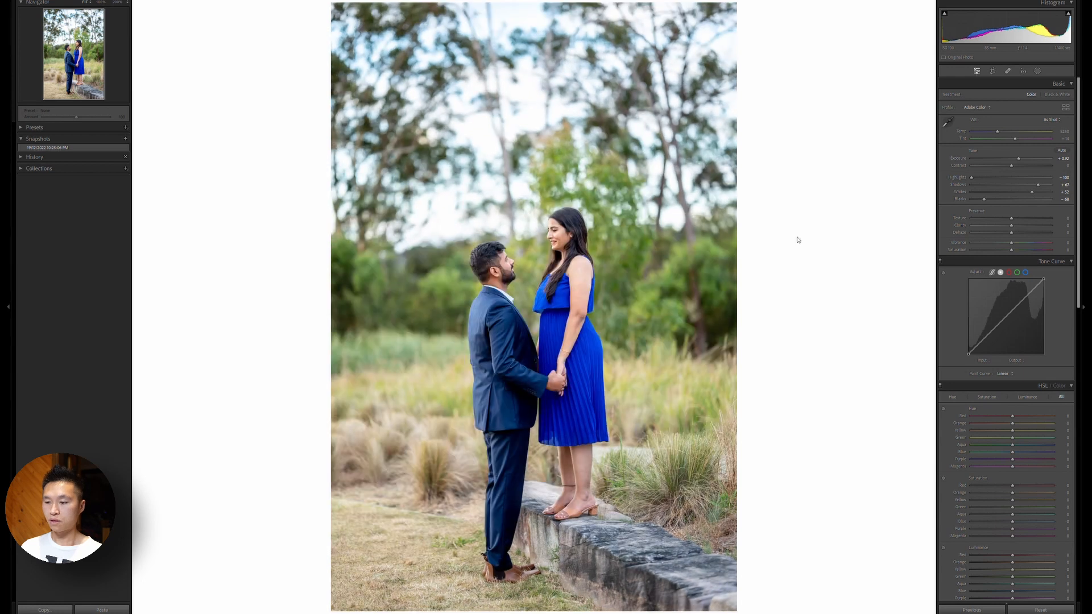
key("backslash")
key("backslash")
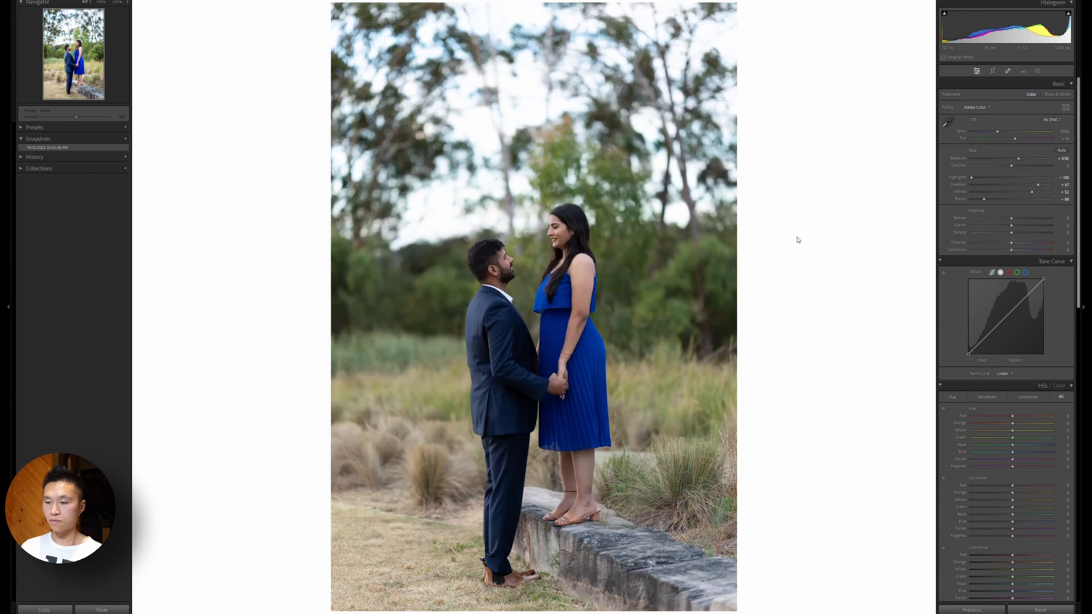
key("backslash")
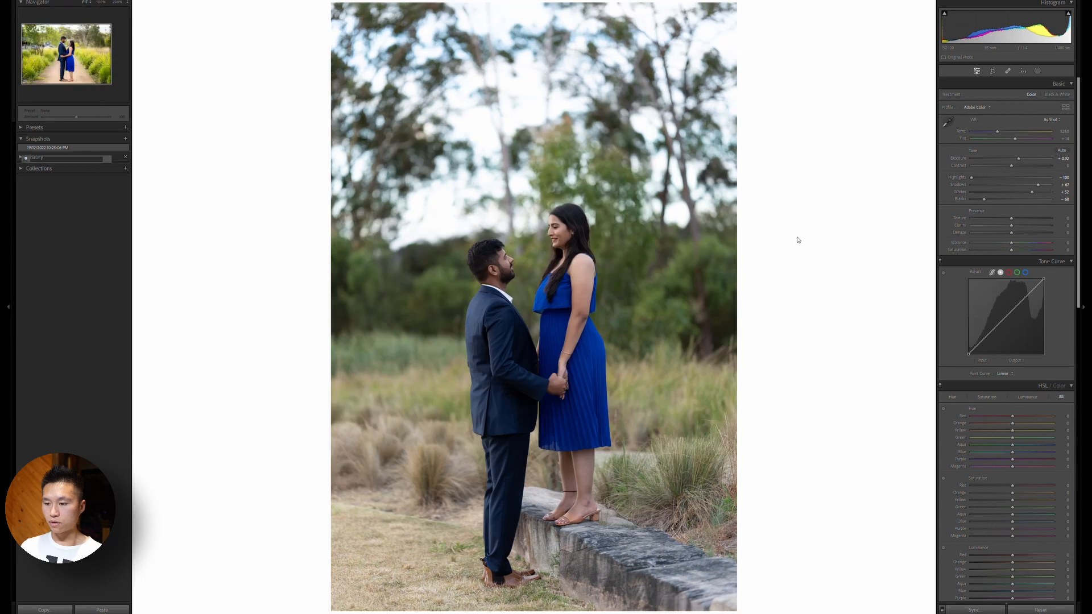
Survey the three edited portraits side by side, and review them enlarged starting from the couple embracing on the path.
key("n")
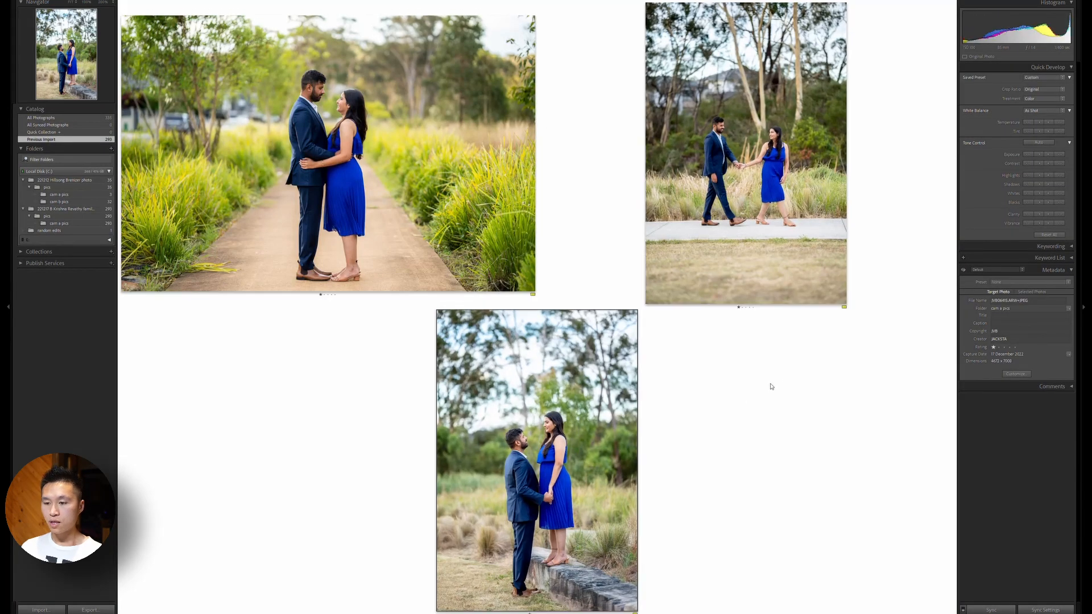
double_click(477, 126)
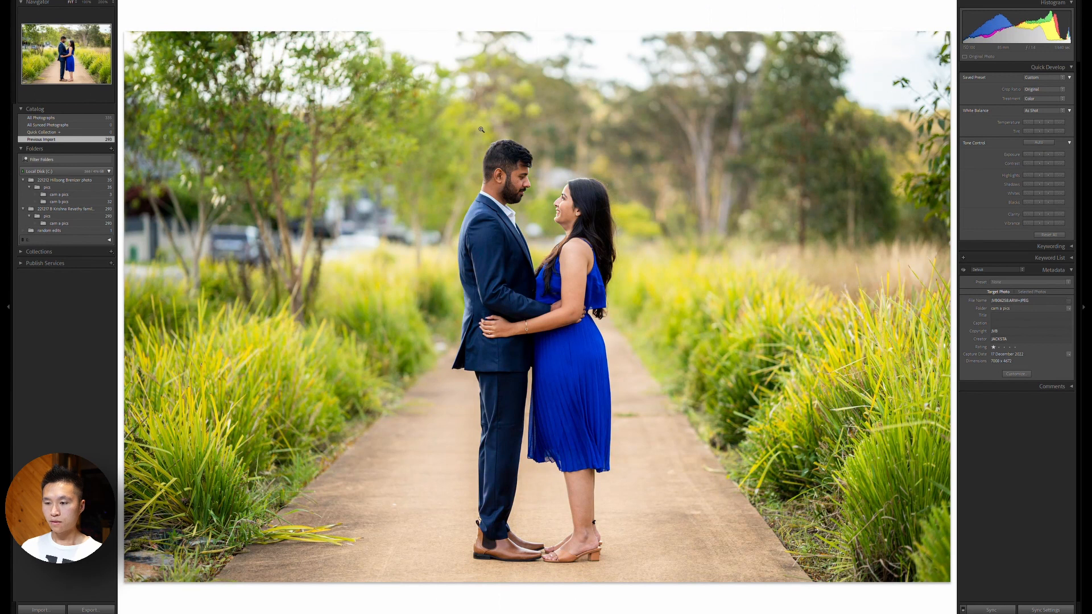
key("Right")
key("Right")
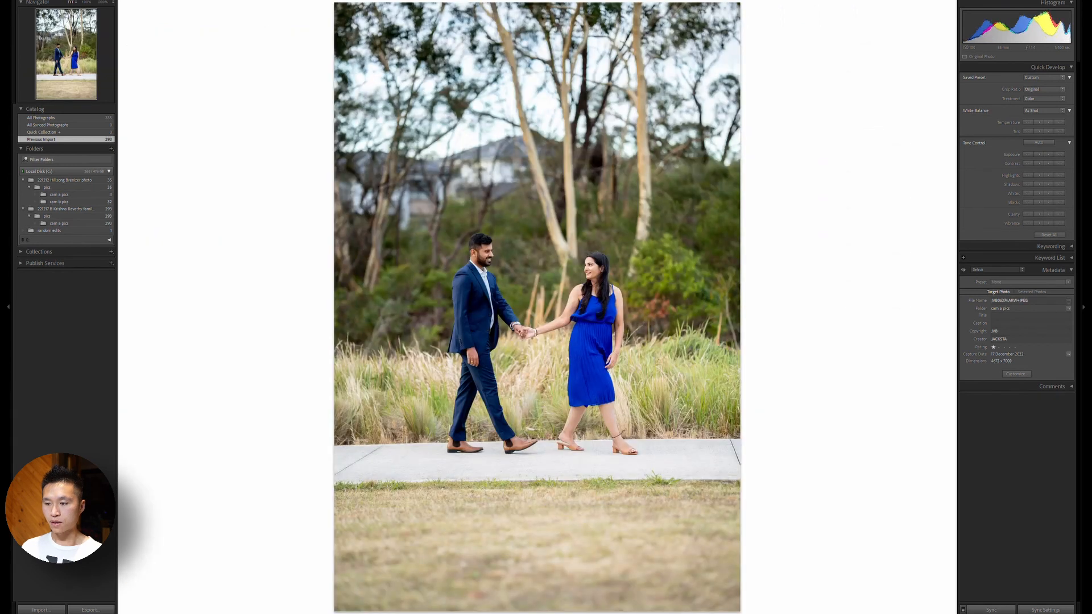